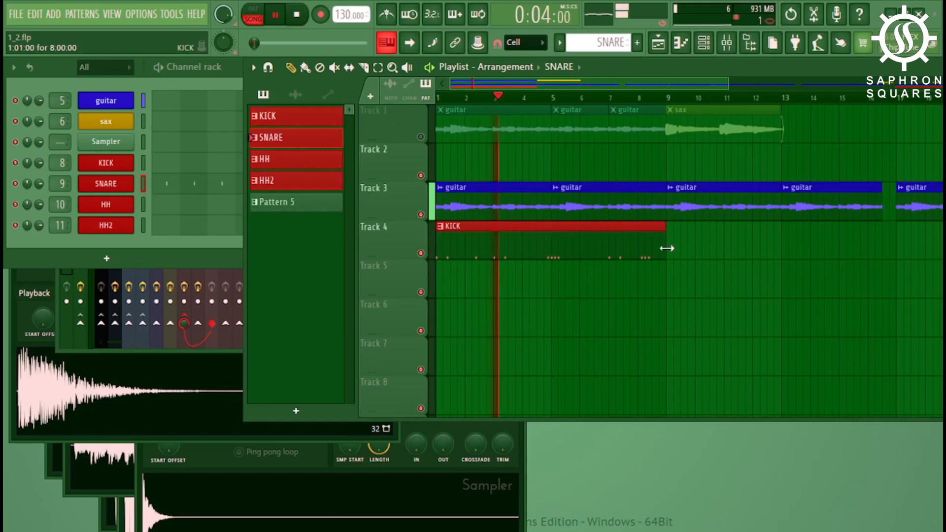
{"action": "left_click", "coordinate": [667, 248]}
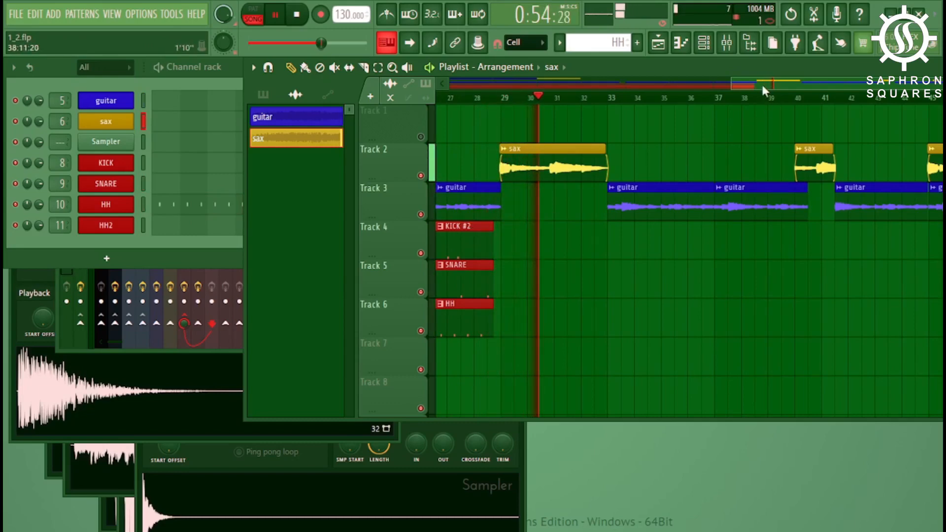
{"action": "left_click_drag", "start_coordinate": [762, 81], "coordinate": [731, 72]}
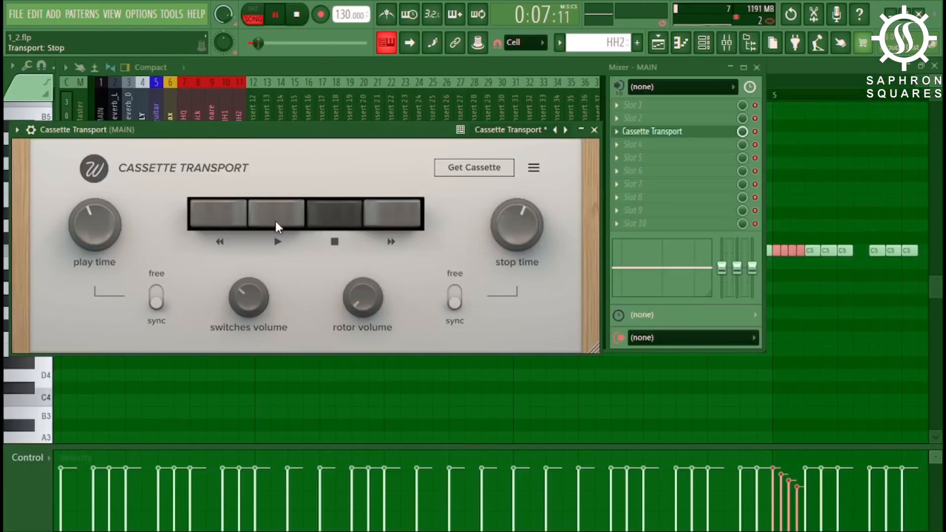
Step: Start and stop the transport of the Cassette Transport effect on the MAIN mixer track to test its sound
{"action": "left_click", "coordinate": [275, 224]}
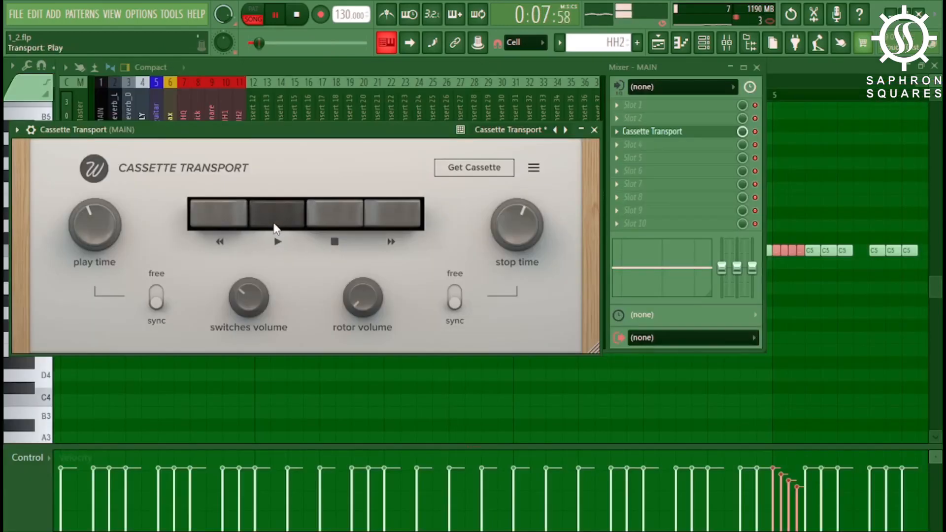
{"action": "left_click", "coordinate": [335, 220]}
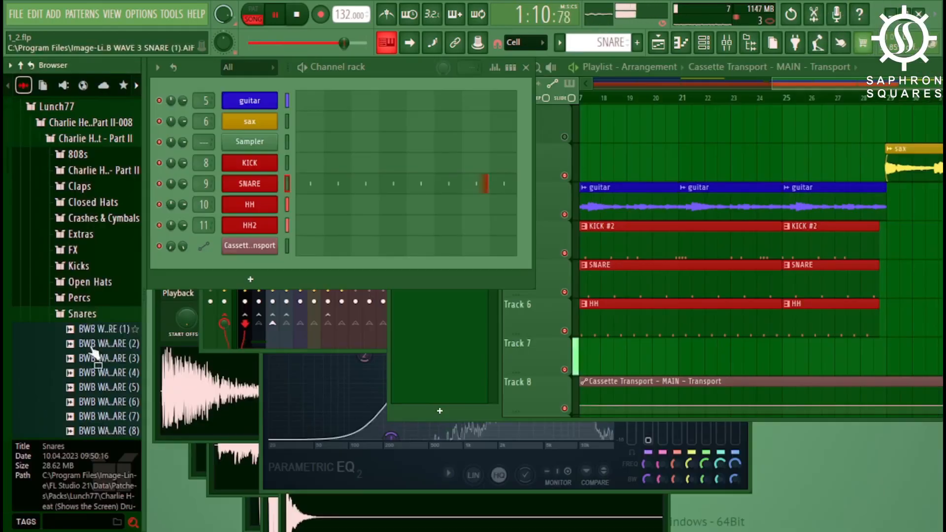
Step: Audition samples from the drum kit's Snares folder and load BWB WAVE 3 SNARE (27) as a new channel
{"action": "scroll", "coordinate": [89, 296], "scroll_direction": "down", "scroll_amount": 5}
{"action": "left_click", "coordinate": [101, 358]}
{"action": "left_click", "coordinate": [101, 344]}
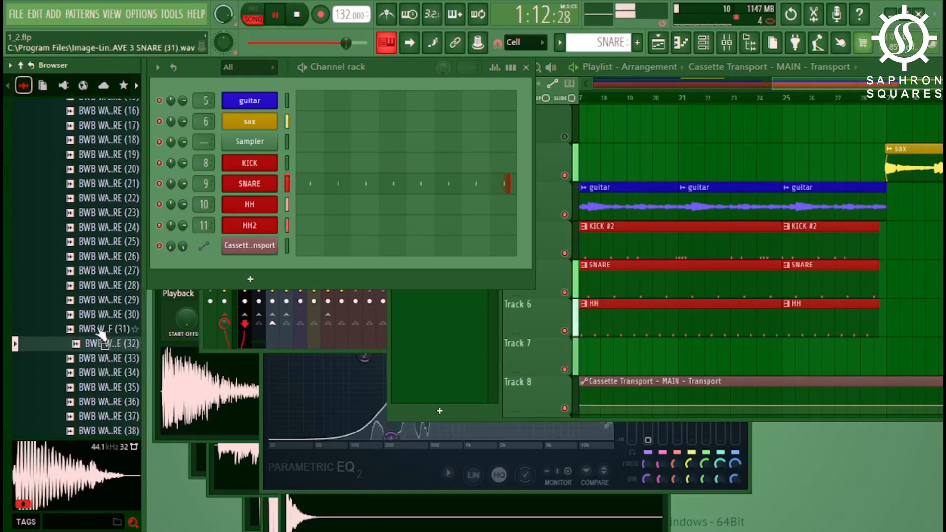
{"action": "left_click", "coordinate": [101, 329]}
{"action": "left_click", "coordinate": [101, 315]}
{"action": "left_click", "coordinate": [101, 300]}
{"action": "left_click", "coordinate": [100, 285]}
{"action": "left_click", "coordinate": [100, 271]}
{"action": "left_click", "coordinate": [100, 257]}
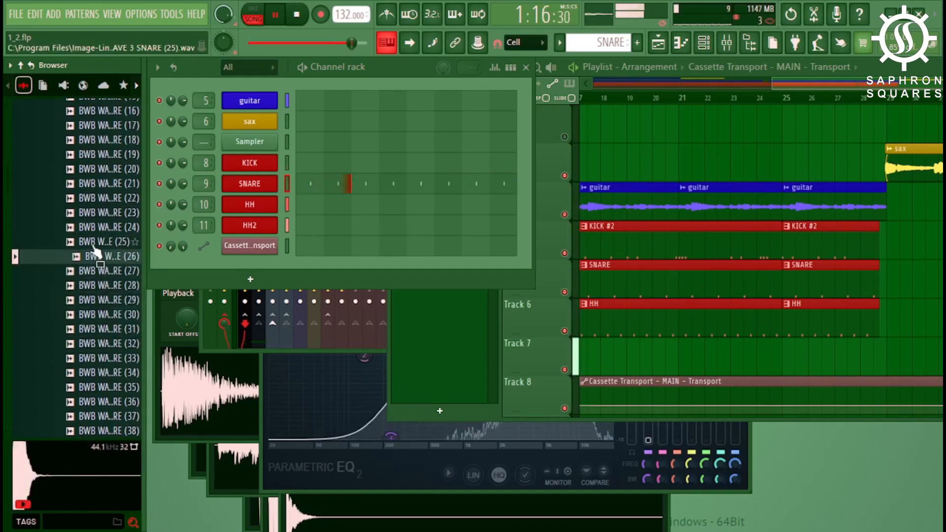
{"action": "left_click", "coordinate": [99, 271]}
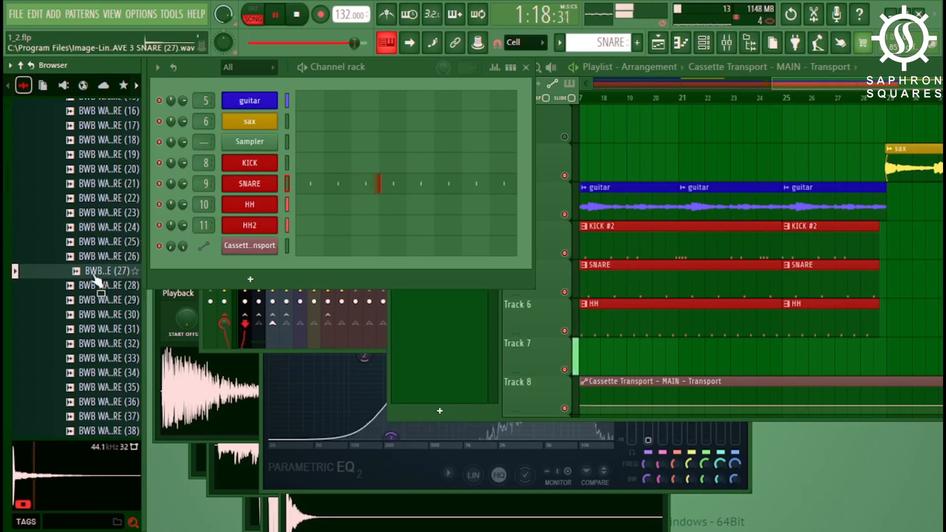
{"action": "right_click", "coordinate": [97, 280]}
{"action": "left_click", "coordinate": [116, 239]}
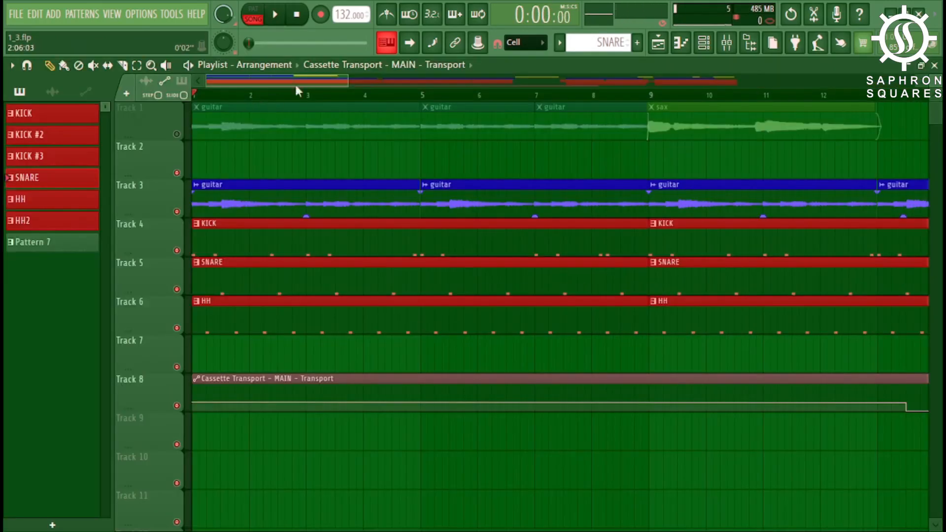
Step: Solo the guitar on Track 3 of the playlist and re-enable the sax on Track 2
{"action": "scroll", "coordinate": [351, 171], "scroll_direction": "down", "scroll_amount": 3}
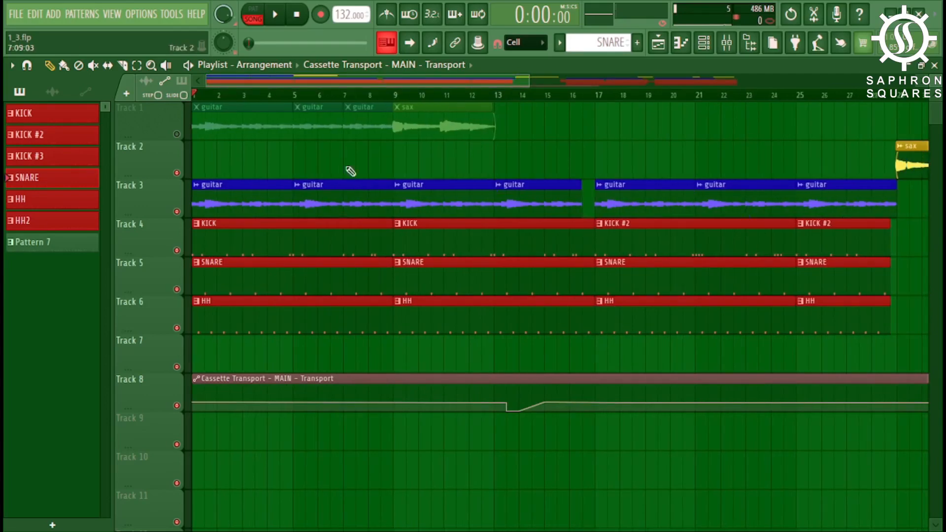
{"action": "right_click", "coordinate": [177, 211]}
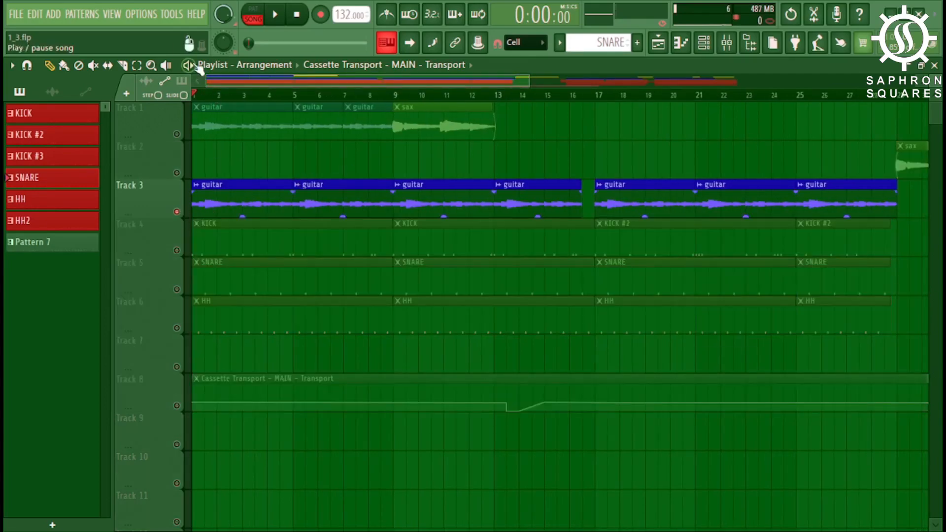
{"action": "left_click_drag", "start_coordinate": [301, 80], "coordinate": [492, 82]}
{"action": "left_click", "coordinate": [177, 173]}
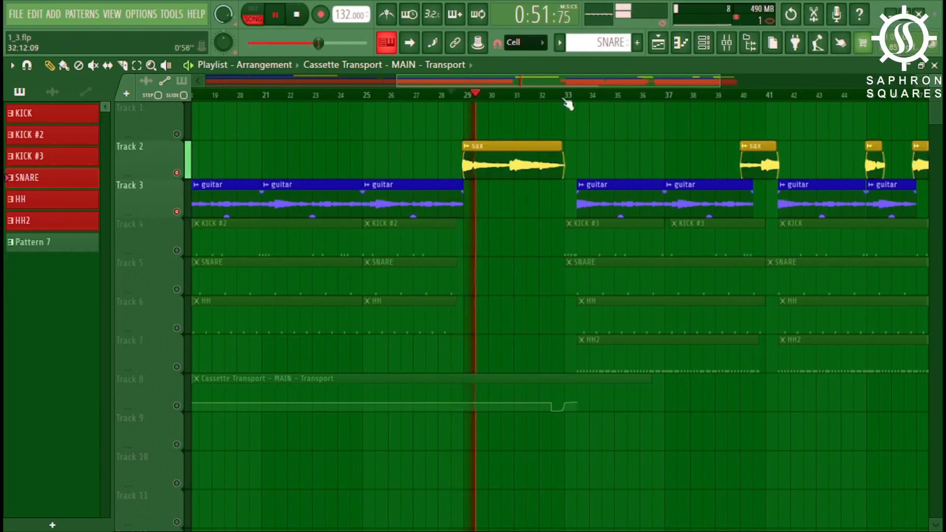
Step: Unmute Tracks 4 to 8 so the drums and the Cassette Transport automation play with the guitar and sax
{"action": "left_click", "coordinate": [177, 251]}
{"action": "left_click", "coordinate": [177, 289]}
{"action": "left_click", "coordinate": [177, 328]}
{"action": "left_click", "coordinate": [177, 367]}
{"action": "left_click", "coordinate": [177, 406]}
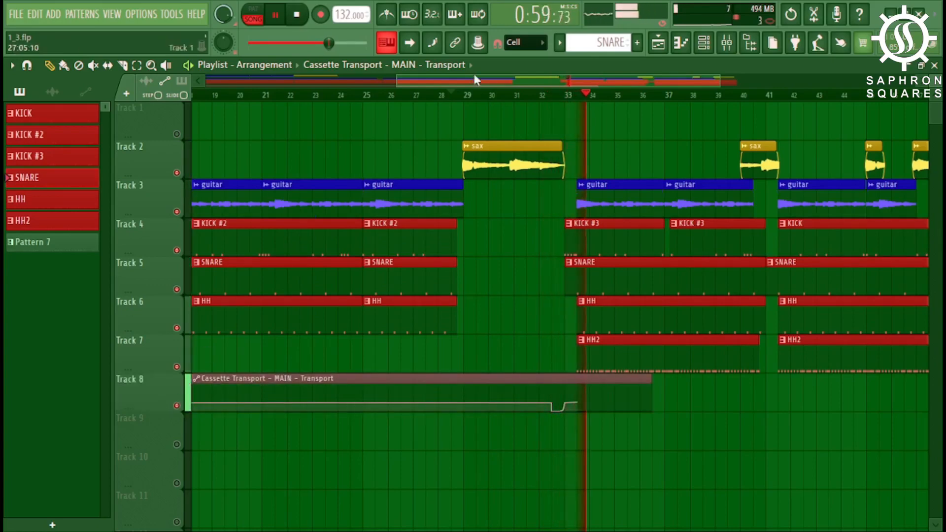
{"action": "left_click_drag", "start_coordinate": [502, 83], "coordinate": [601, 83]}
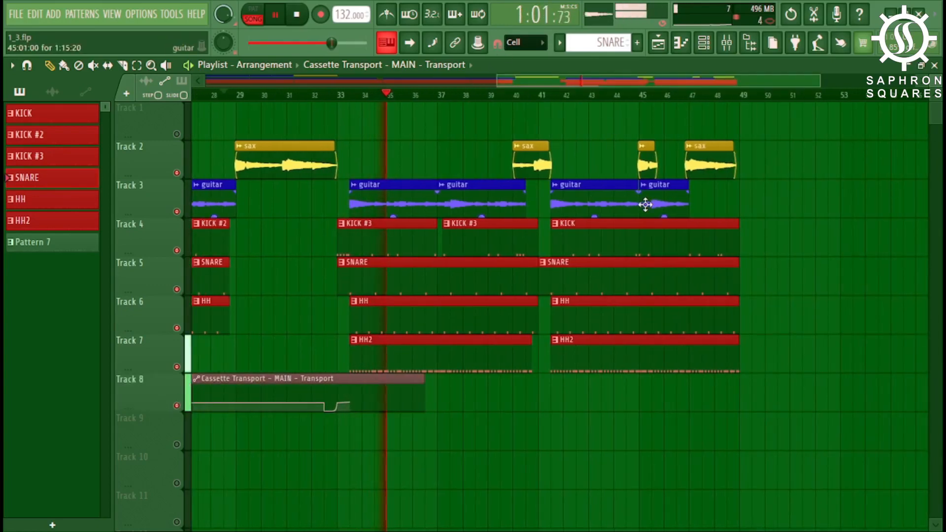
{"action": "left_click_drag", "start_coordinate": [629, 80], "coordinate": [262, 78]}
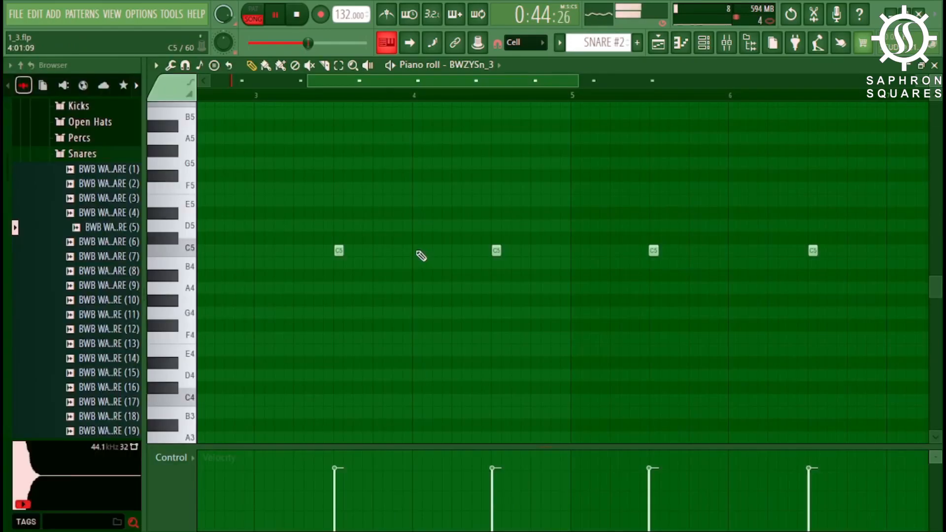
Step: Add a C5 note at bar 4 of the SNARE #2 pattern, nudge it slightly late with snapping off, and close the piano roll
{"action": "left_click", "coordinate": [417, 251]}
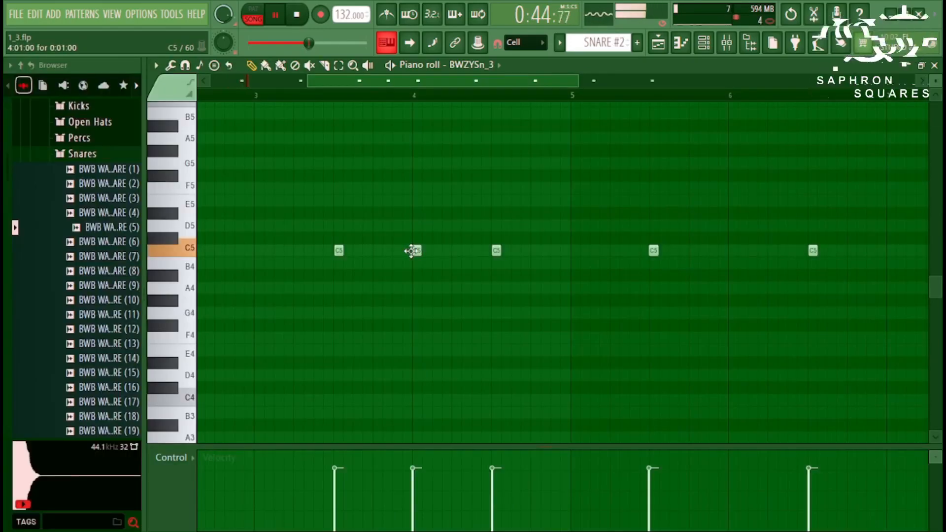
{"action": "scroll", "coordinate": [442, 262], "scroll_direction": "up", "scroll_amount": 2, "text": "ctrl"}
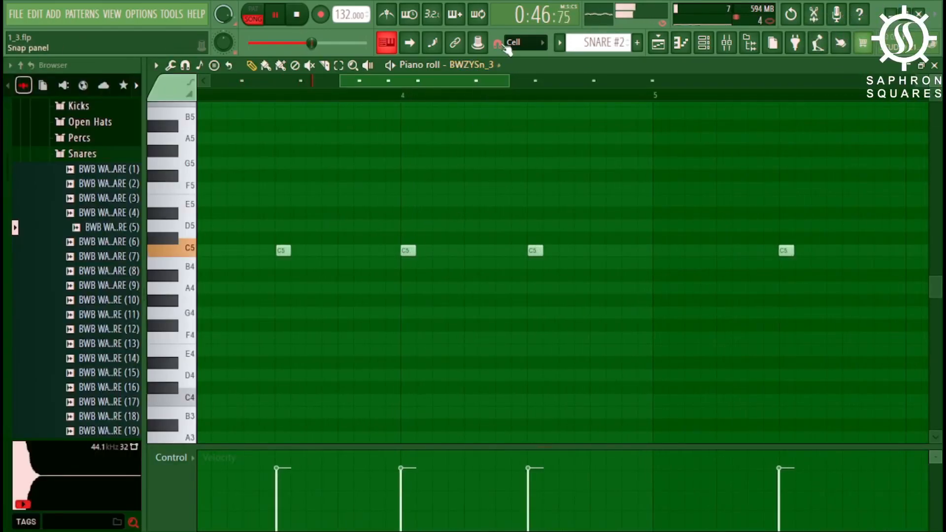
{"action": "left_click_drag", "start_coordinate": [409, 250], "coordinate": [413, 250]}
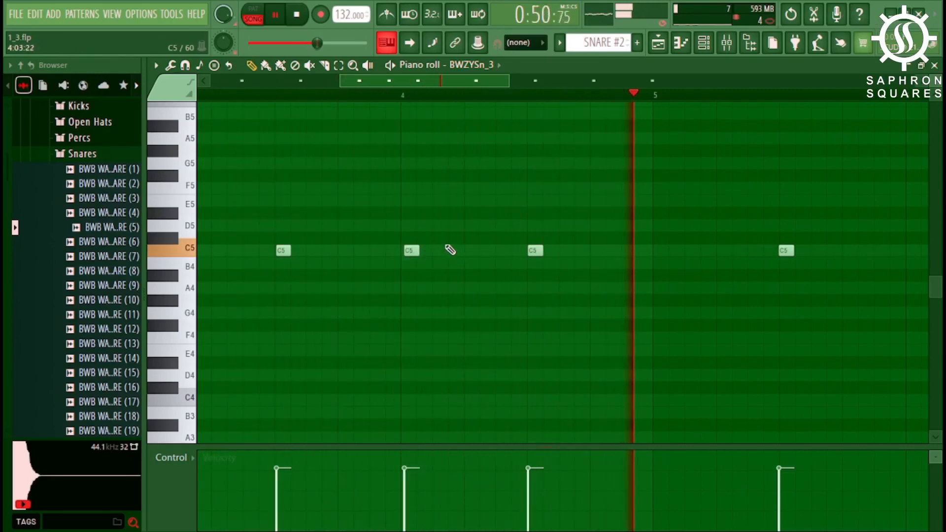
{"action": "left_click_drag", "start_coordinate": [511, 79], "coordinate": [719, 79]}
{"action": "left_click", "coordinate": [935, 66]}
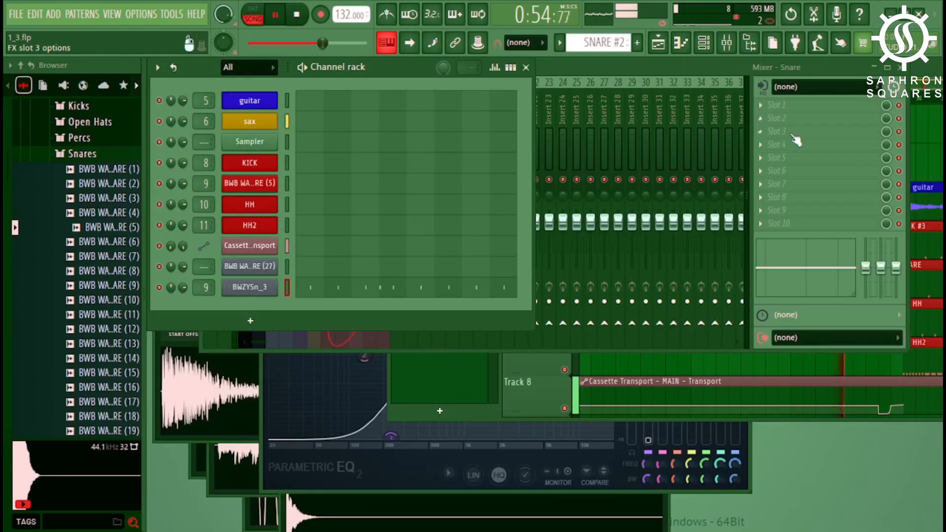
Step: Maximize the playlist with the browser hidden and set the global snap to Cell
{"action": "left_click", "coordinate": [910, 98]}
{"action": "left_click", "coordinate": [921, 66]}
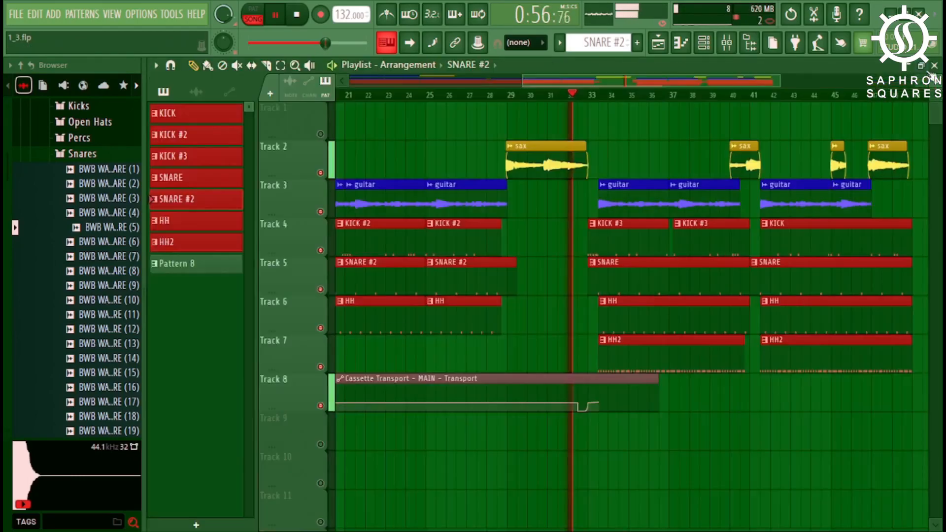
{"action": "scroll", "coordinate": [528, 46], "scroll_direction": "up", "scroll_amount": 1}
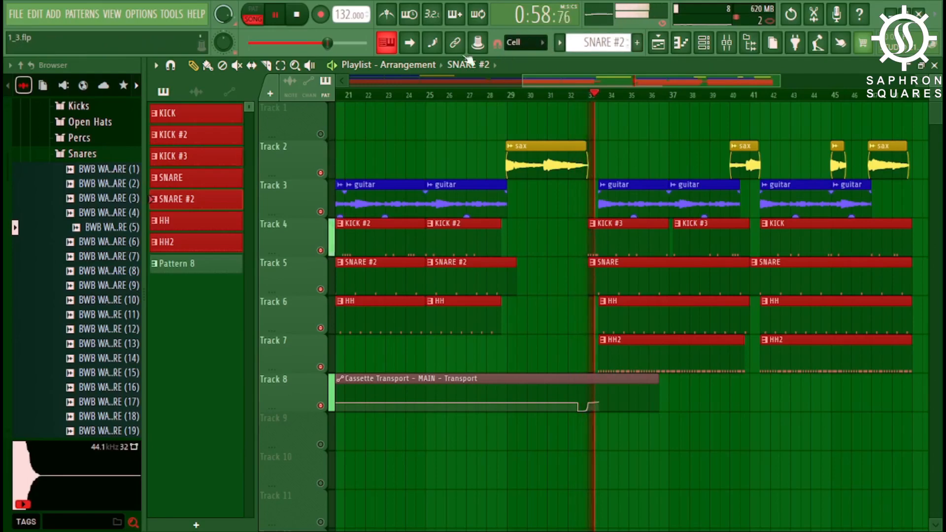
{"action": "left_click", "coordinate": [750, 44]}
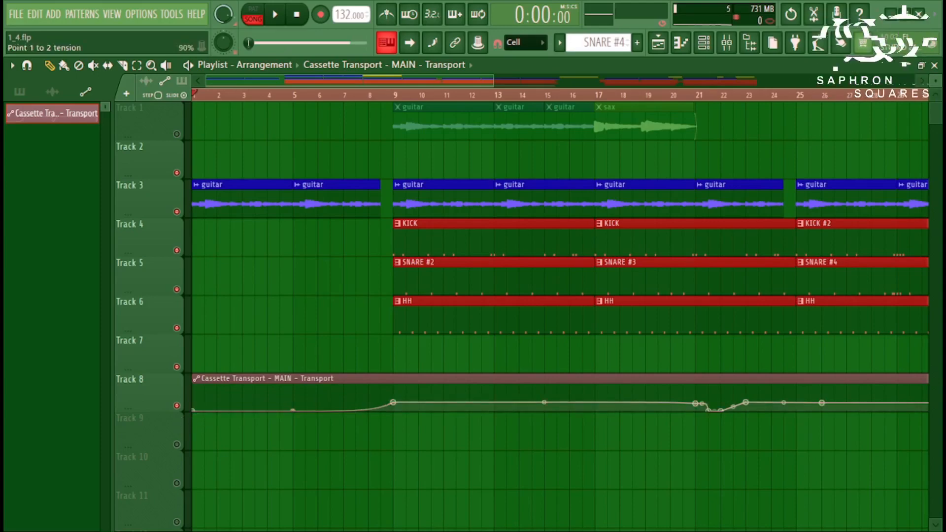
Step: Adjust the tension of the first Cassette Transport automation segment so the curve rises early, and play the song from the start
{"action": "left_click_drag", "start_coordinate": [293, 410], "coordinate": [293, 403]}
{"action": "key", "text": "space"}
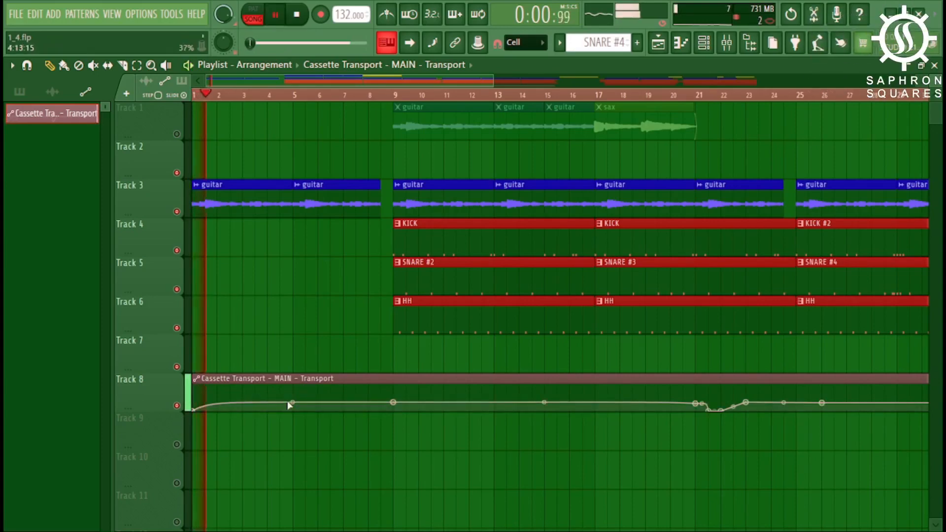
{"action": "left_click", "coordinate": [218, 406]}
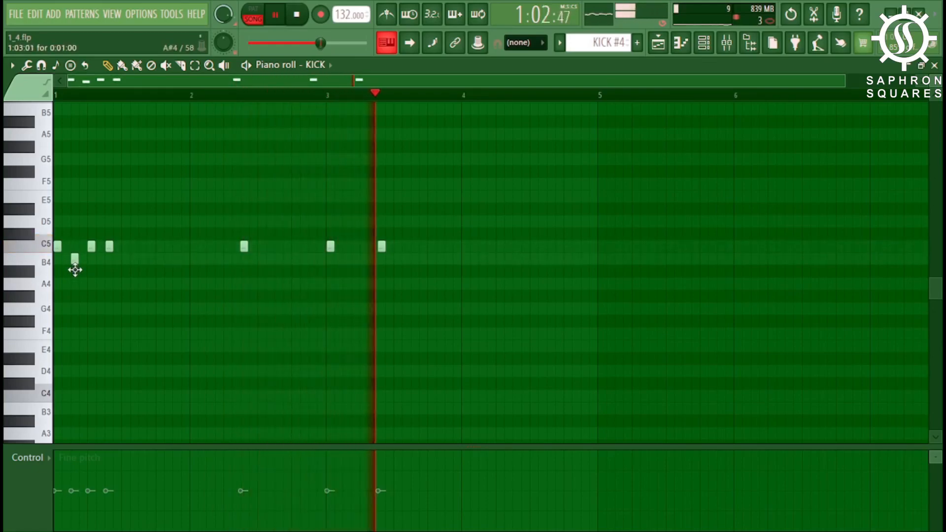
Step: With snap set to Cell, lower the third kick note to about A4 and delete the SNARE #4 note just before bar 5
{"action": "scroll", "coordinate": [537, 49], "scroll_direction": "up", "scroll_amount": 1}
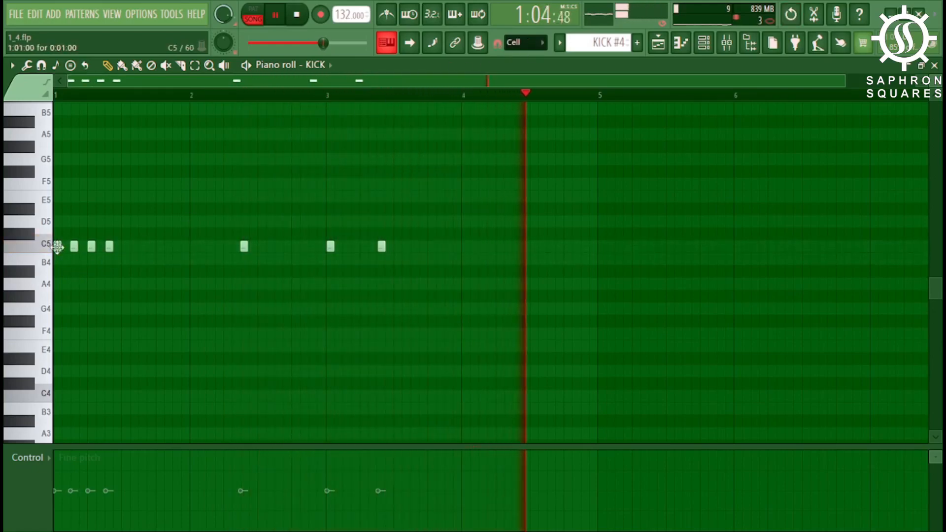
{"action": "left_click_drag", "start_coordinate": [89, 246], "coordinate": [93, 286]}
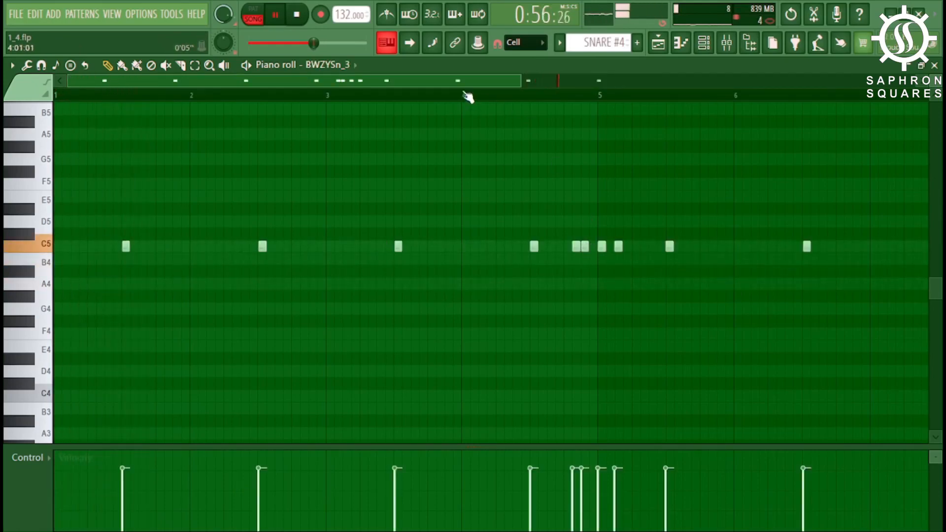
{"action": "left_click", "coordinate": [468, 97]}
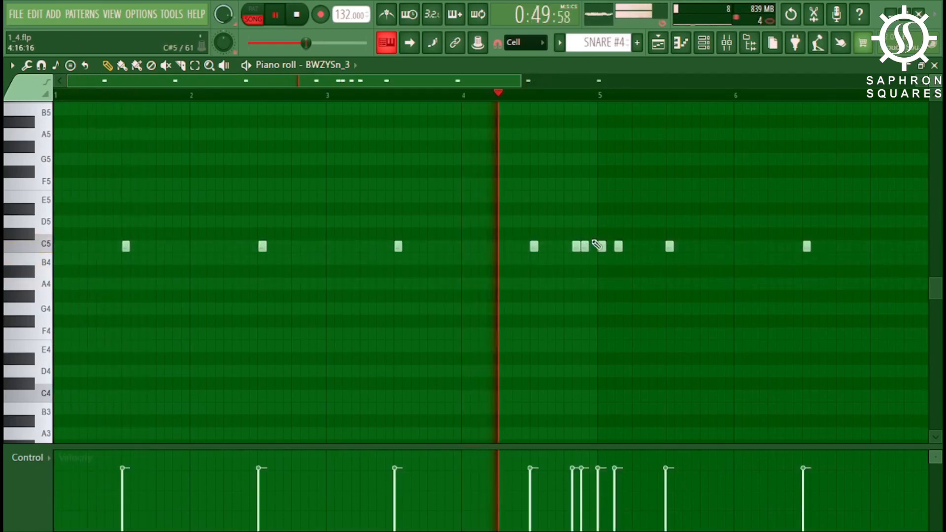
{"action": "right_click", "coordinate": [586, 247]}
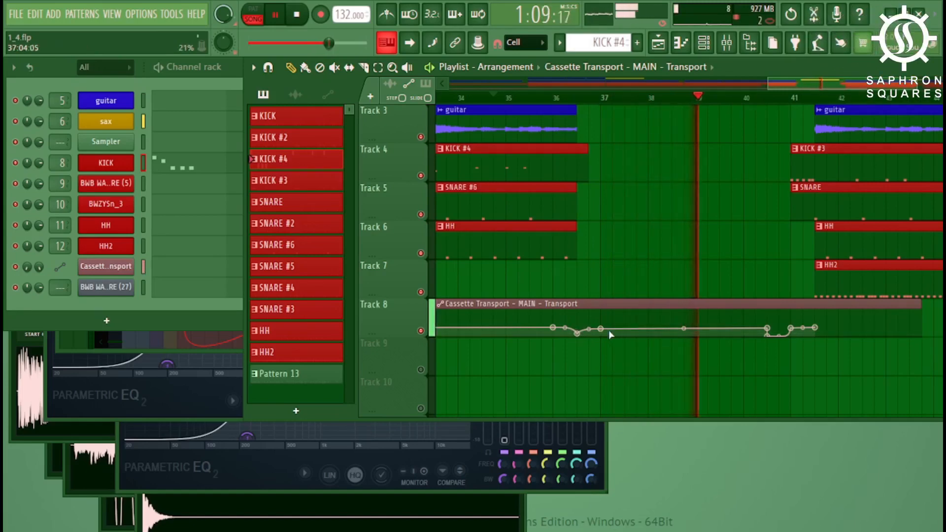
Step: Add a control point to the Cassette Transport automation on Track 8 just after bar 37
{"action": "right_click", "coordinate": [626, 329]}
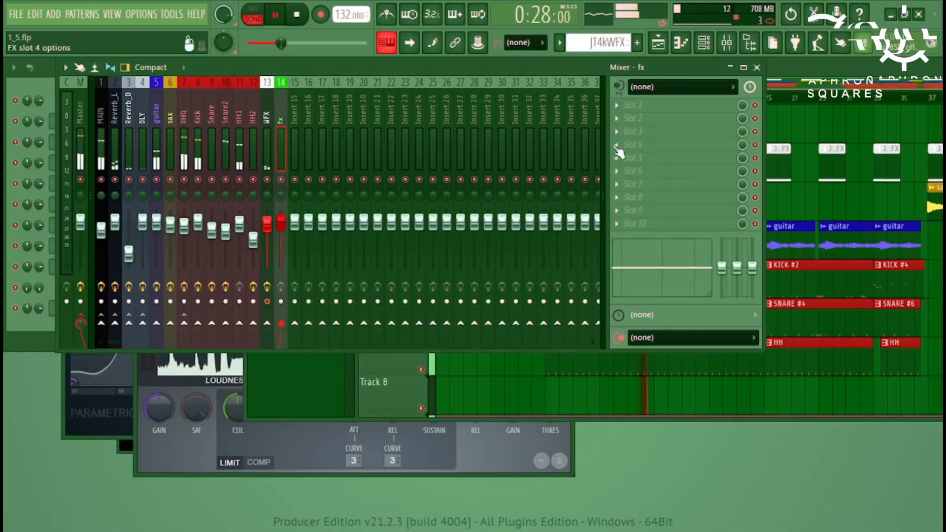
Step: Load Fruity Delay 3 into slot 4 of the fx mixer track and bring up the channel rack
{"action": "left_click", "coordinate": [633, 144]}
{"action": "mouse_move", "coordinate": [635, 158]}
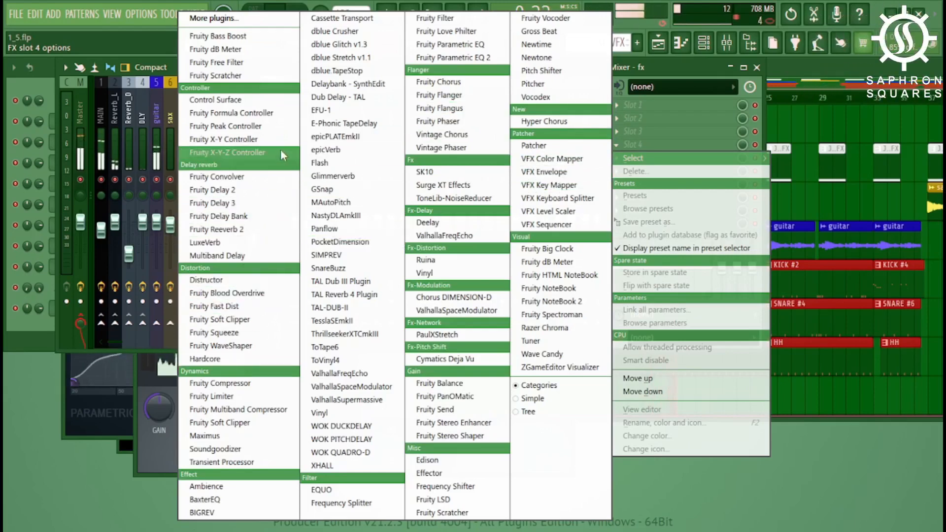
{"action": "left_click", "coordinate": [213, 203]}
{"action": "key", "text": "F6"}
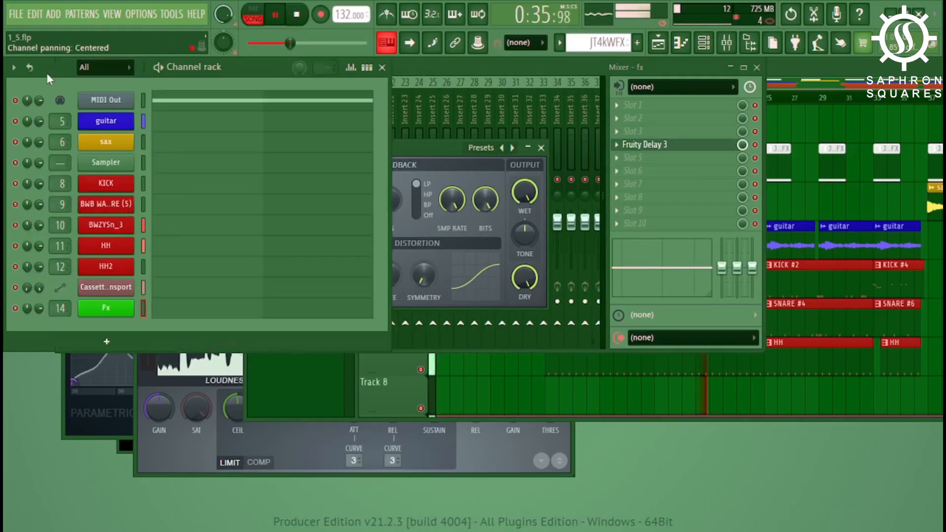
{"action": "left_click", "coordinate": [403, 149]}
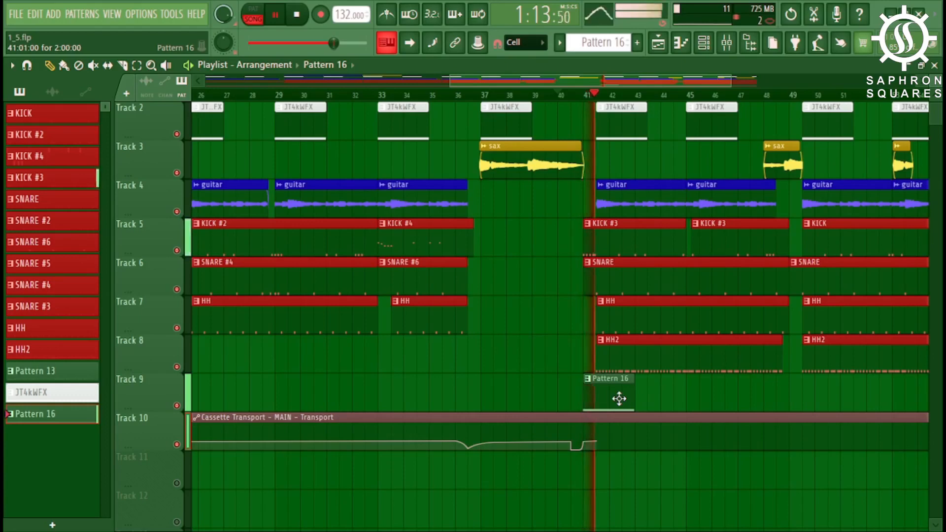
Step: Open the Fx notes of Pattern 16 in the piano roll and add a two-bar C5 note at bar 5
{"action": "double_click", "coordinate": [620, 398]}
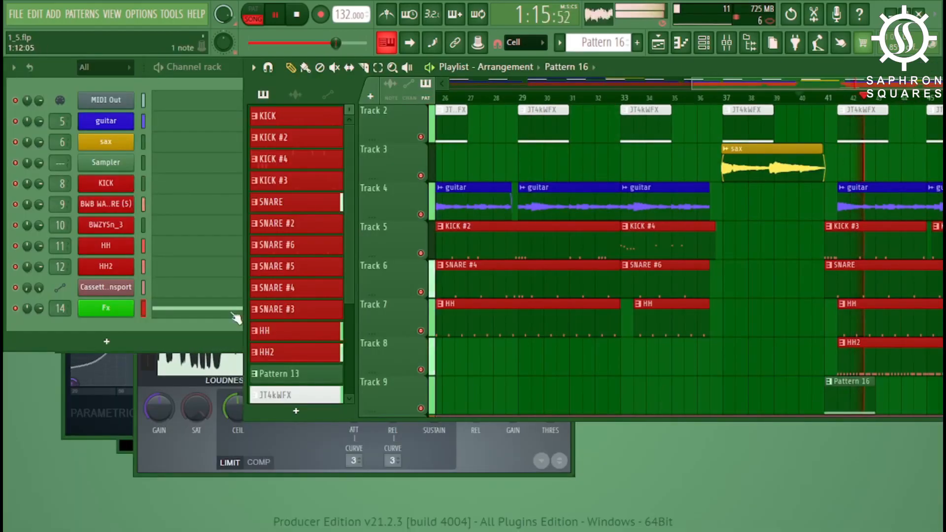
{"action": "key", "text": "F7"}
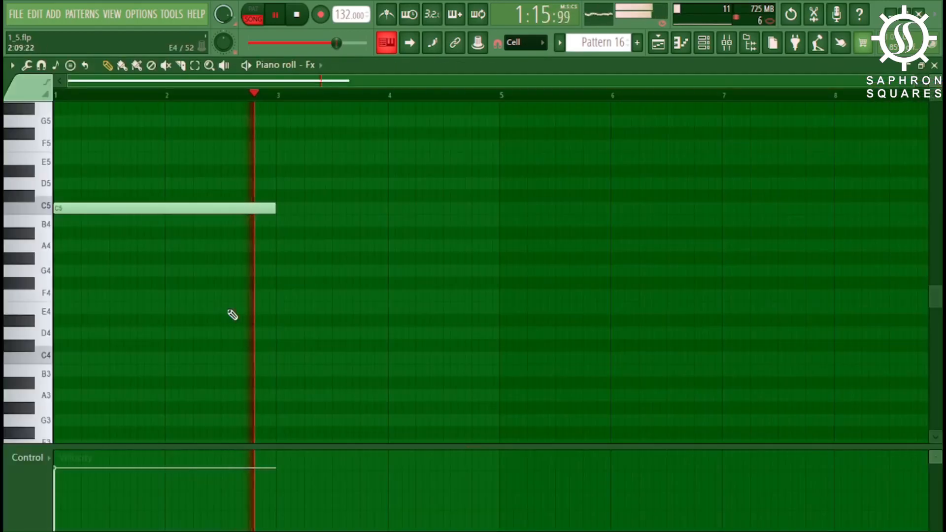
{"action": "left_click", "coordinate": [503, 210]}
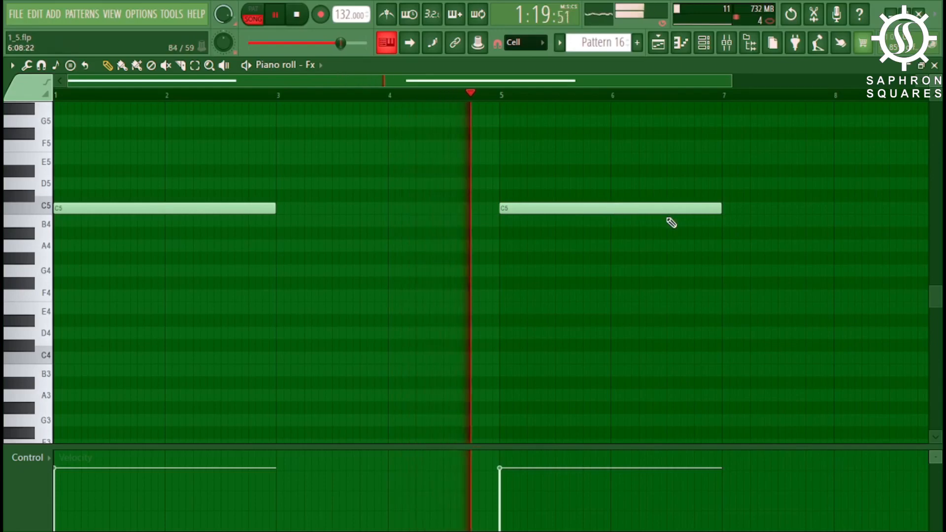
{"action": "left_click_drag", "start_coordinate": [453, 83], "coordinate": [743, 93]}
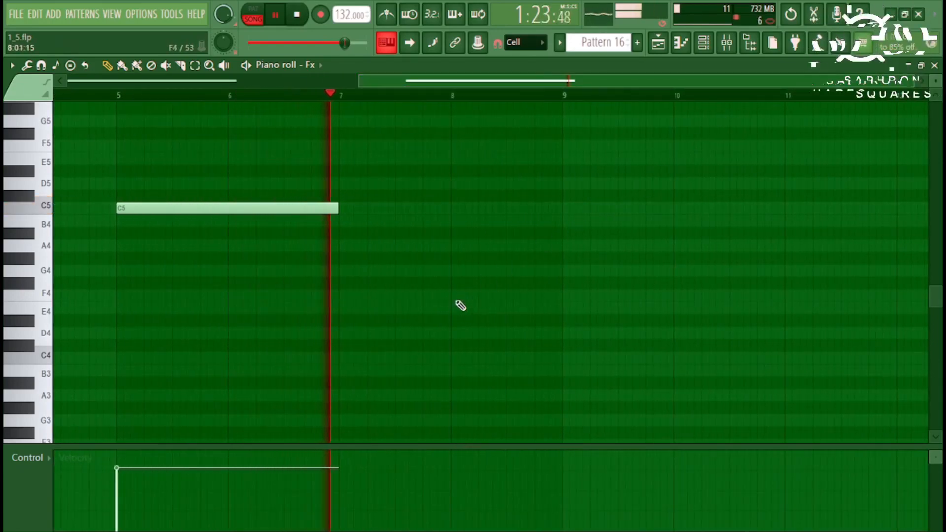
Step: In the Fx notes of Pattern 16, add a one-bar C4 note at bar 8 and a C5 note at bar 9
{"action": "left_click", "coordinate": [451, 360]}
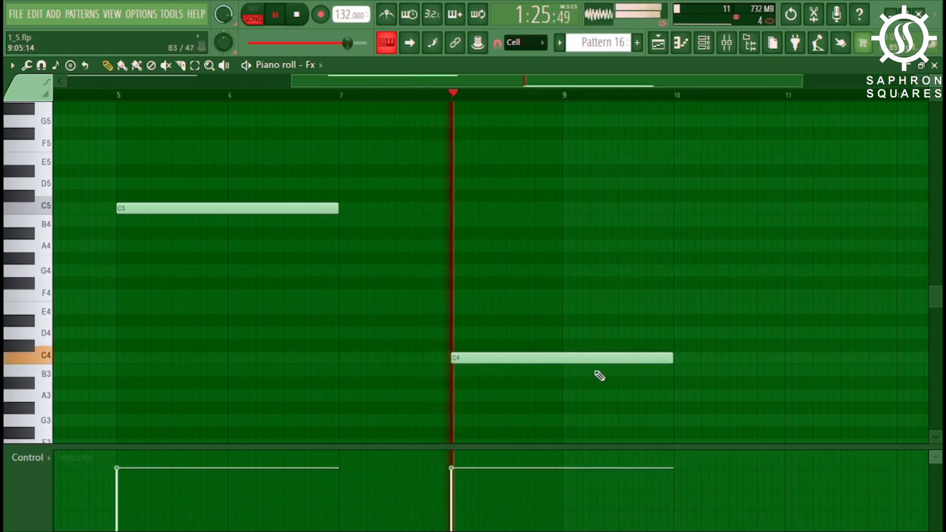
{"action": "left_click_drag", "start_coordinate": [672, 357], "coordinate": [562, 358]}
{"action": "left_click", "coordinate": [564, 208]}
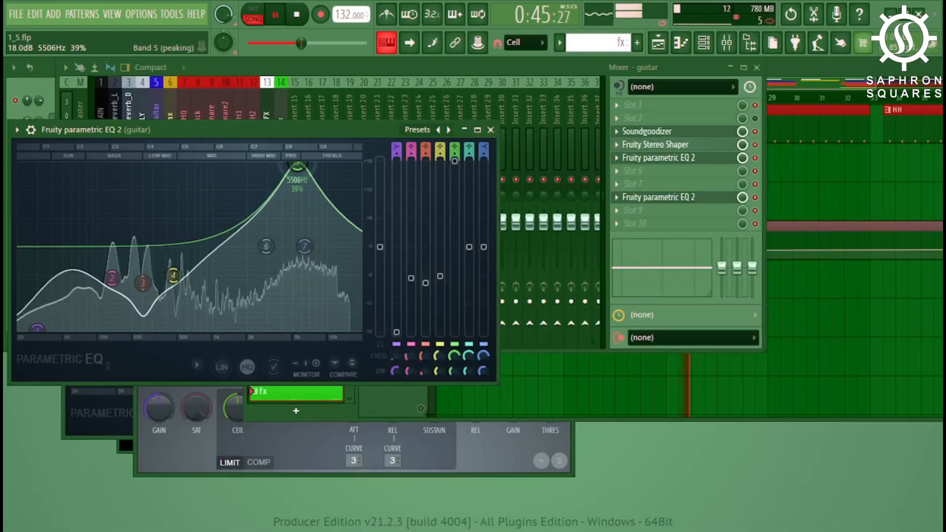
Step: In the guitar track's Fruity parametric EQ 2, move band 5 to about 1400 Hz, lower its peak, and raise band 2 slightly
{"action": "left_click_drag", "start_coordinate": [297, 167], "coordinate": [229, 166]}
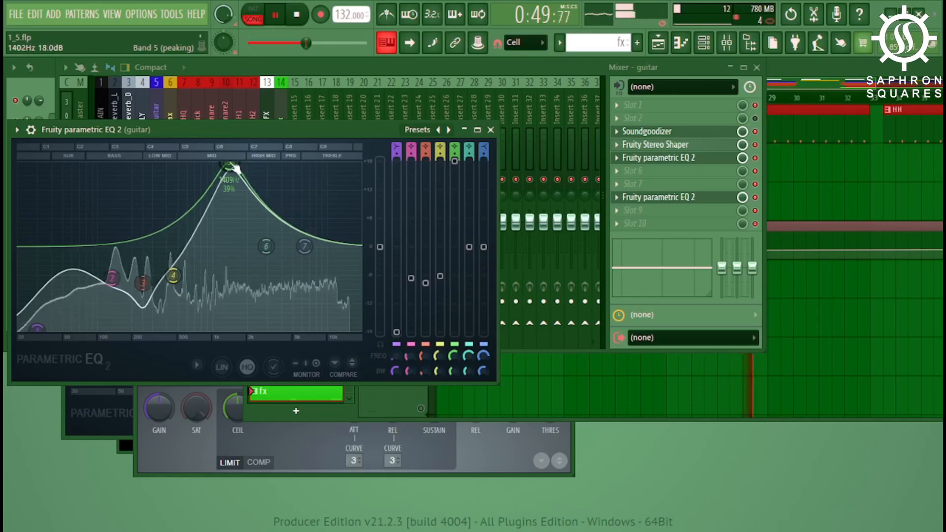
{"action": "left_click_drag", "start_coordinate": [111, 278], "coordinate": [111, 273]}
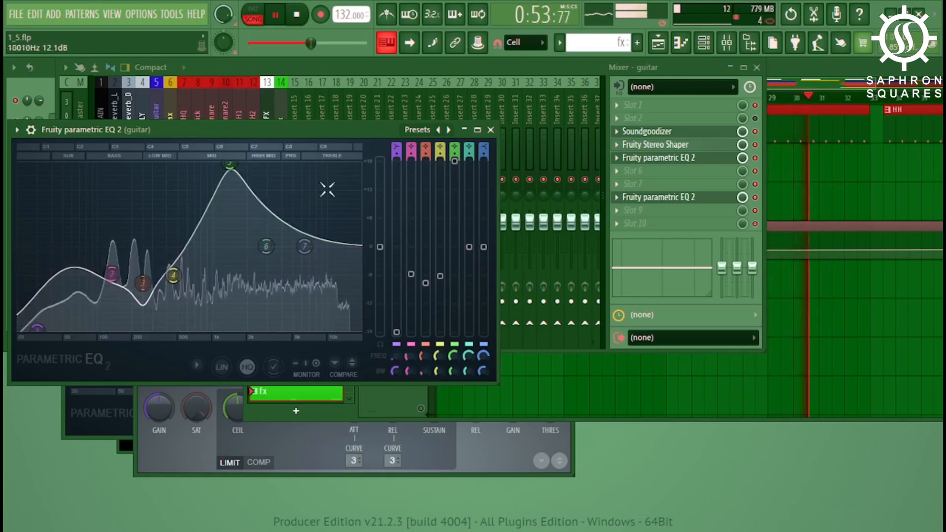
{"action": "left_click_drag", "start_coordinate": [230, 164], "coordinate": [229, 186]}
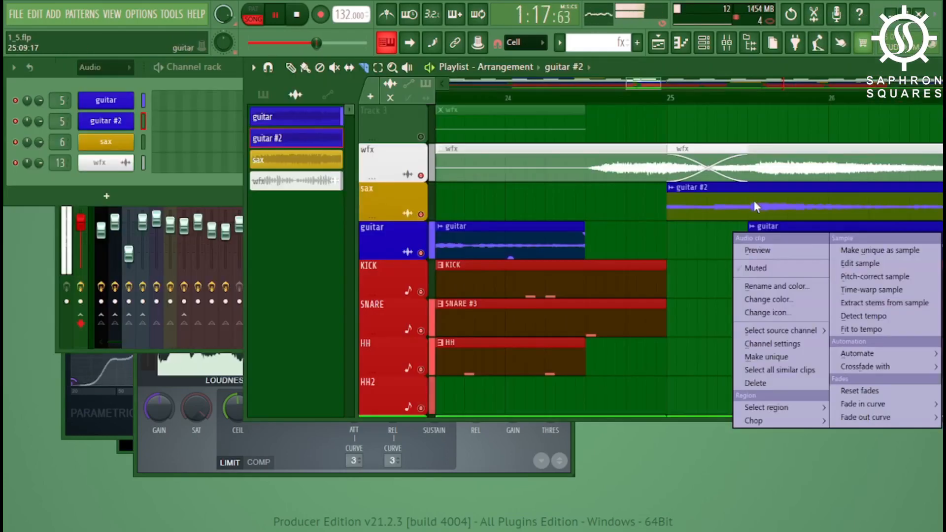
Step: Slice the guitar #2 clip halfway through bar 25, where the main guitar clip begins, and stop playback
{"action": "left_click", "coordinate": [757, 194]}
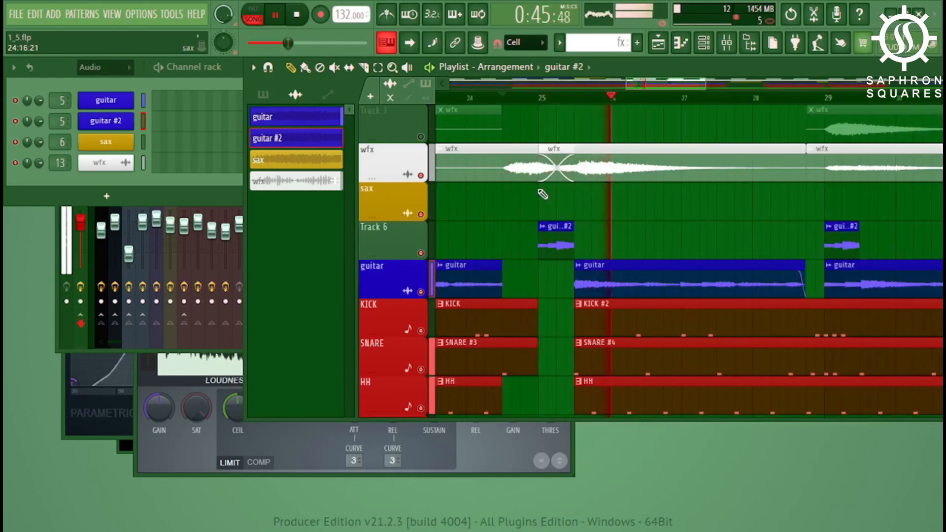
{"action": "key", "text": "space"}
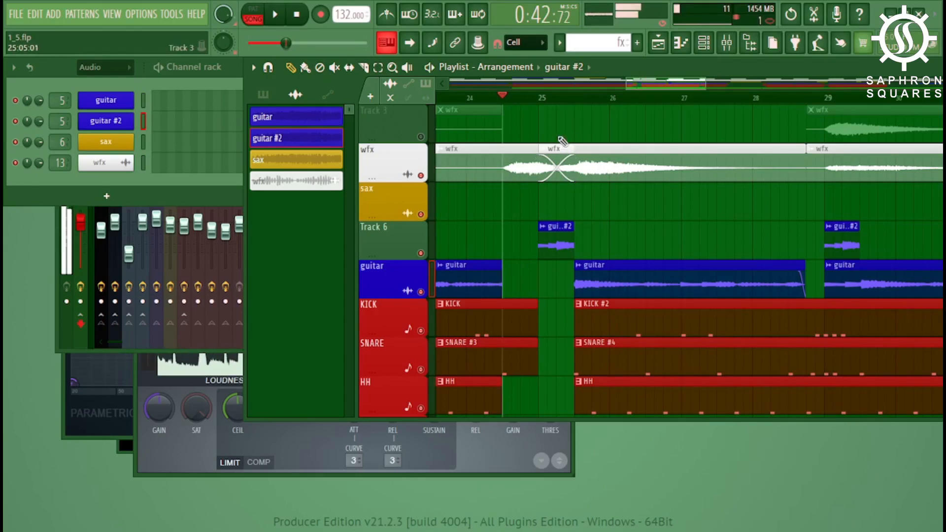
Step: Show the mixer and open the options of the Insert 15 track
{"action": "left_click", "coordinate": [730, 46]}
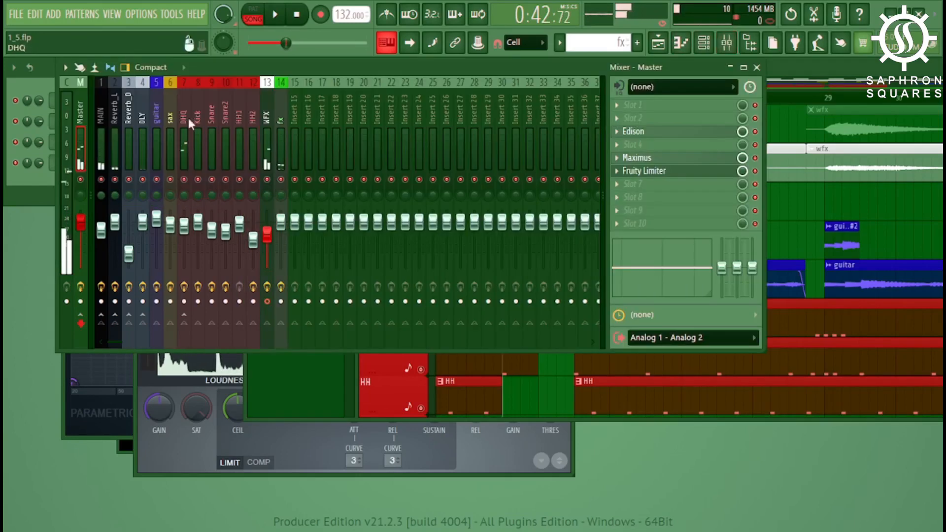
{"action": "right_click", "coordinate": [294, 118]}
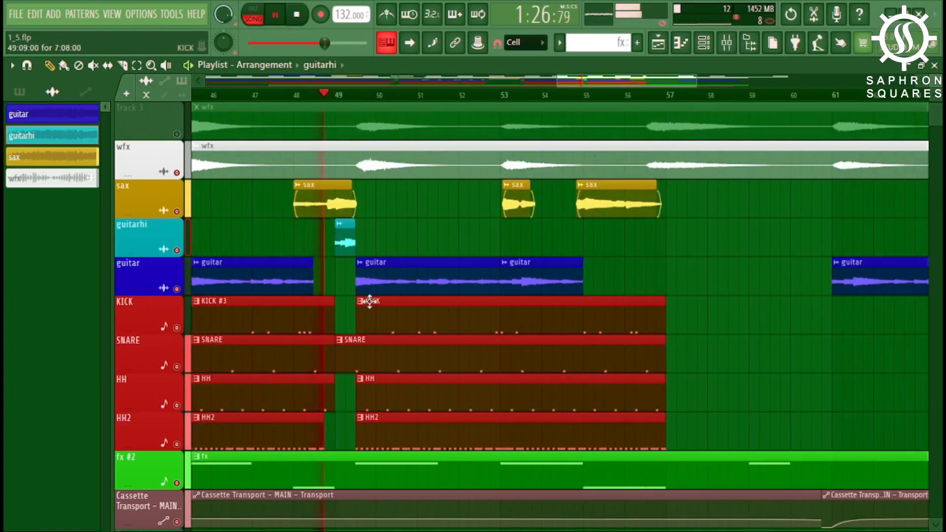
Step: Place a half-bar guitarhi clip midway through bar 50, trim the bar 49 clip to its last quarter bar, and play from bar 49
{"action": "left_click", "coordinate": [401, 239]}
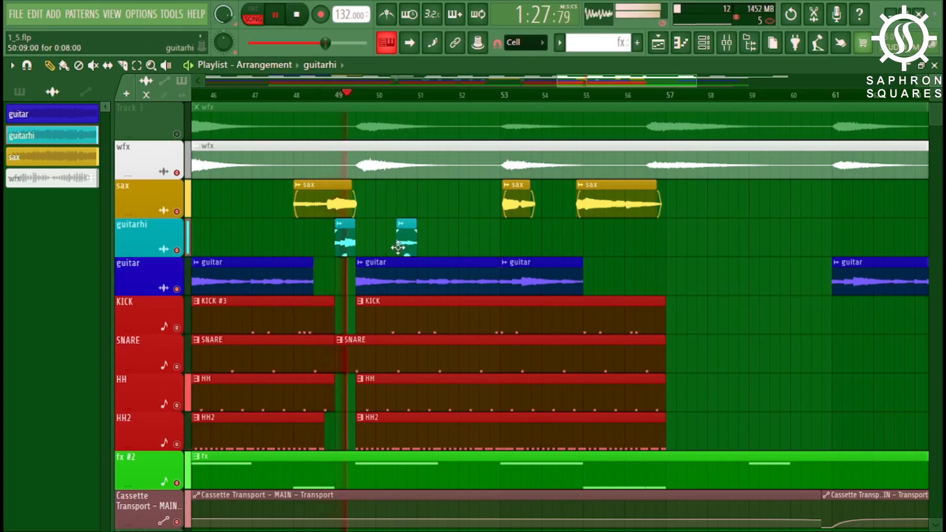
{"action": "left_click_drag", "start_coordinate": [337, 250], "coordinate": [345, 250]}
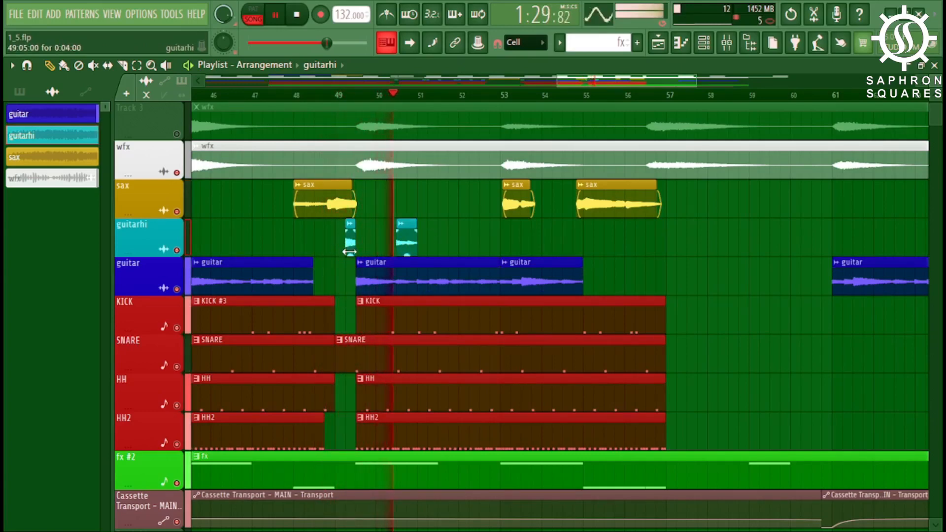
{"action": "left_click", "coordinate": [336, 94]}
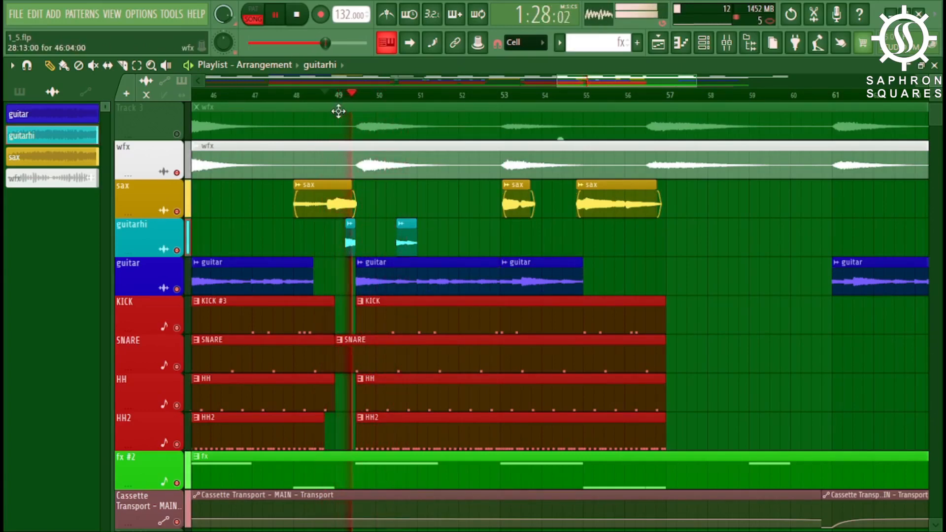
Step: Delete the trimmed guitarhi clip in bar 49 and place another guitarhi clip midway through bar 52
{"action": "right_click", "coordinate": [349, 245]}
{"action": "left_click", "coordinate": [484, 244]}
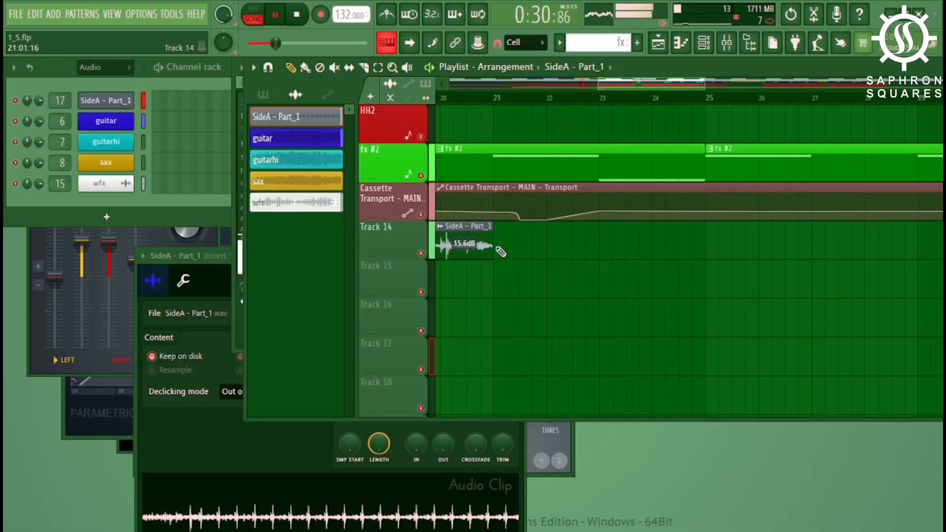
Step: Place SideA - Part_1 clips on Track 14 at bars 21 and 25, plus another one further along the arrangement
{"action": "left_click", "coordinate": [498, 249]}
{"action": "left_click", "coordinate": [710, 246]}
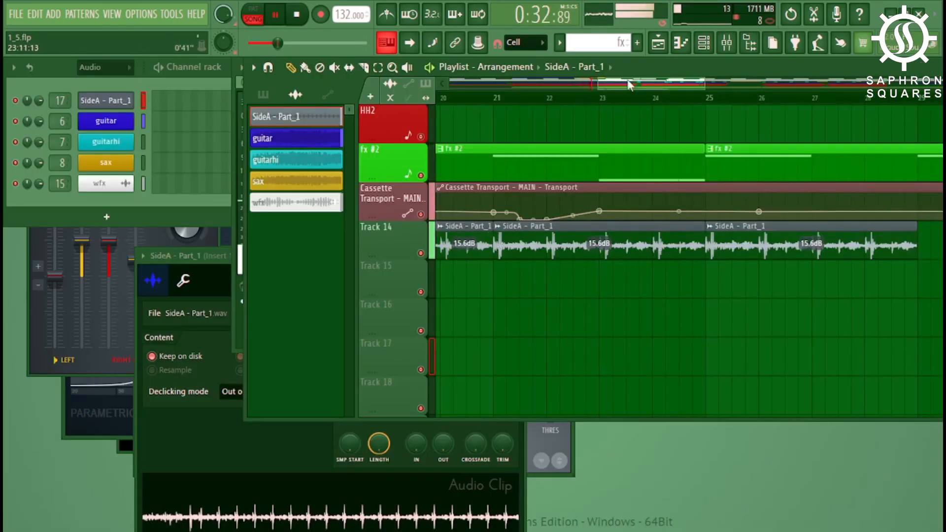
{"action": "scroll", "coordinate": [640, 247], "scroll_direction": "right", "scroll_amount": 5}
{"action": "left_click", "coordinate": [560, 246]}
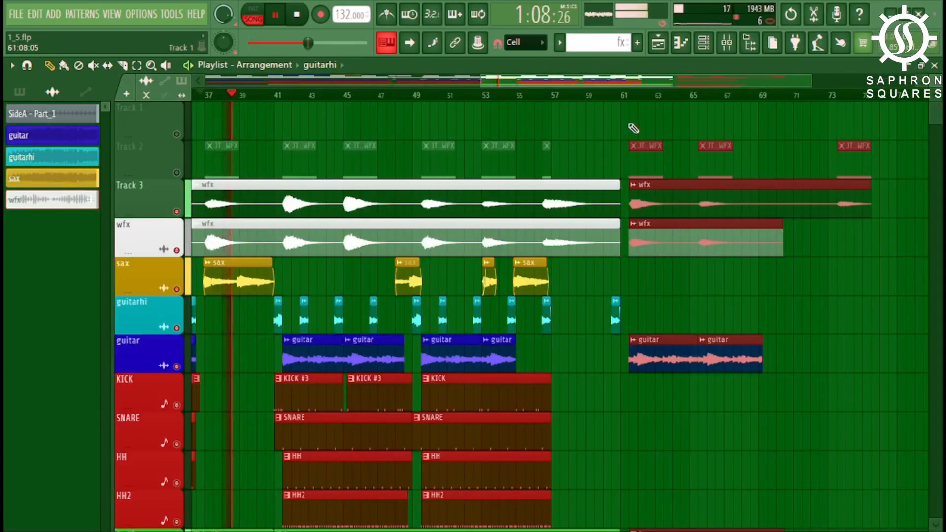
Step: Play the arrangement from about bar 60 and shift the selected clips after bar 61 slightly later
{"action": "left_click", "coordinate": [611, 95]}
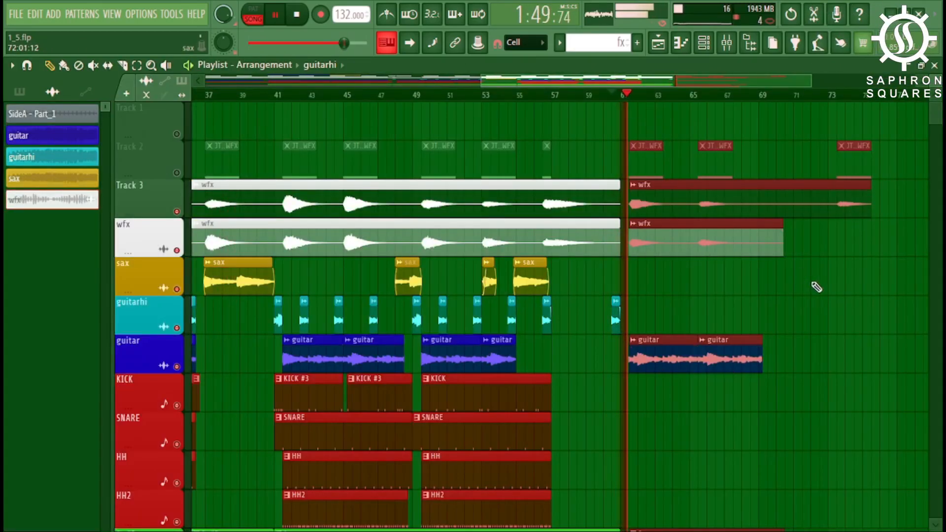
{"action": "left_click_drag", "start_coordinate": [664, 232], "coordinate": [685, 239]}
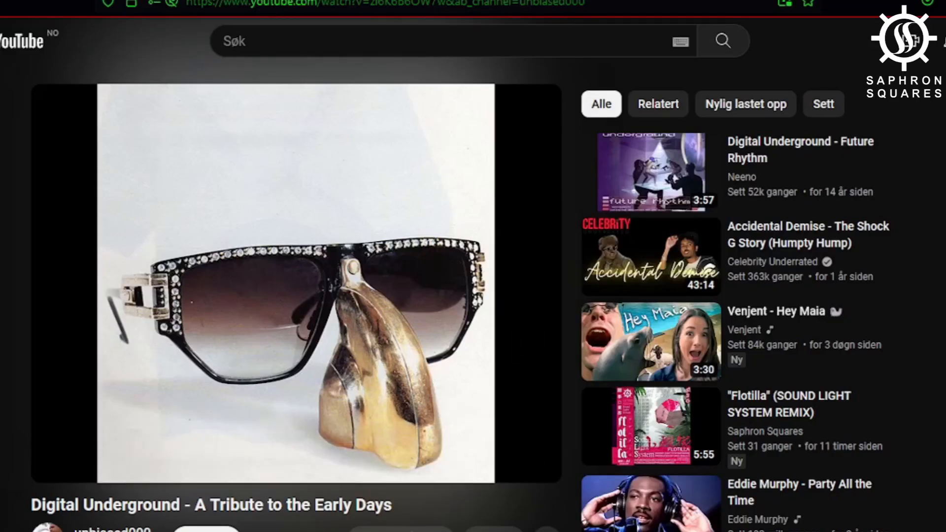
Step: Switch from YouTube to FL Studio, bring the Digital Underground sample into the playlist, and shorten its Track 17 clip to end about midway through bar 5
{"action": "key", "text": "alt+Tab"}
{"action": "left_click_drag", "start_coordinate": [214, 44], "coordinate": [29, 220]}
{"action": "left_click_drag", "start_coordinate": [133, 230], "coordinate": [271, 78]}
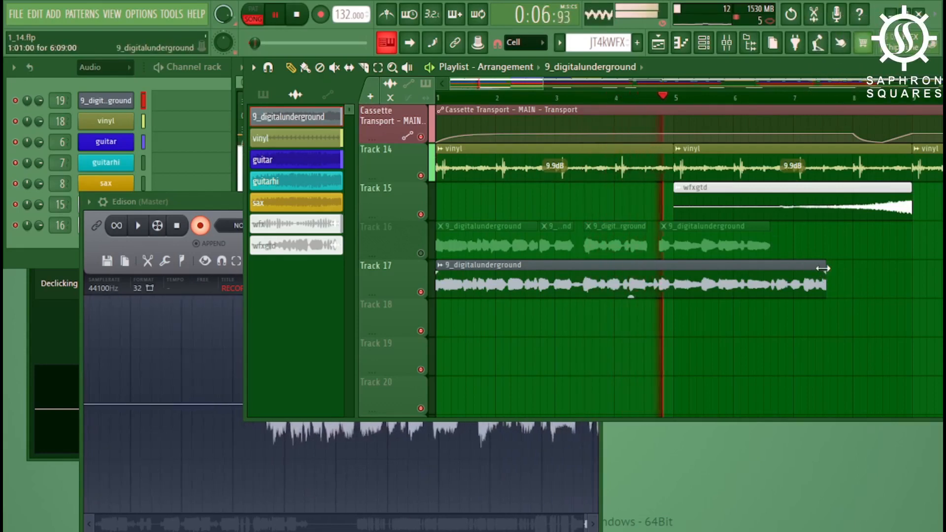
{"action": "left_click_drag", "start_coordinate": [823, 268], "coordinate": [708, 269]}
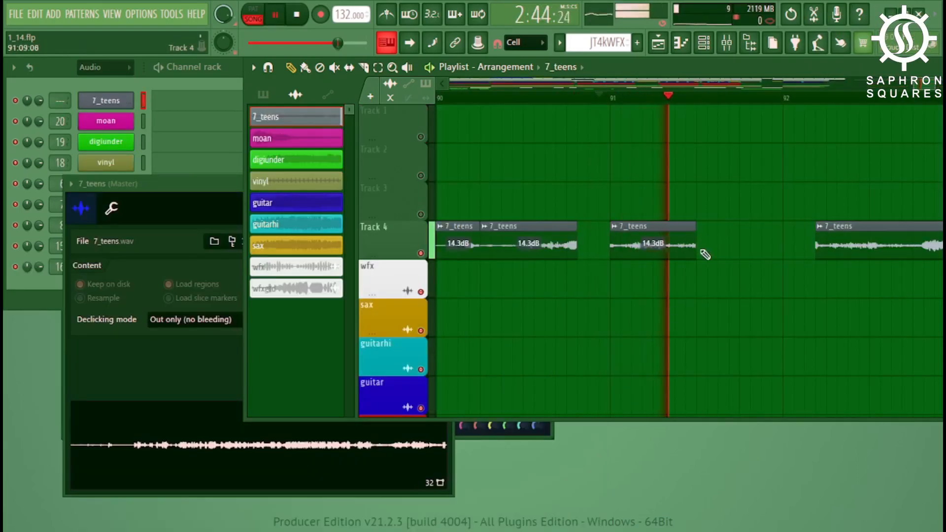
Step: Place another 7_teens clip on Track 4 halfway through bar 91 and stop playback after listening to the arrangement
{"action": "left_click", "coordinate": [700, 249]}
{"action": "scroll", "coordinate": [744, 225], "scroll_direction": "down", "scroll_amount": 2}
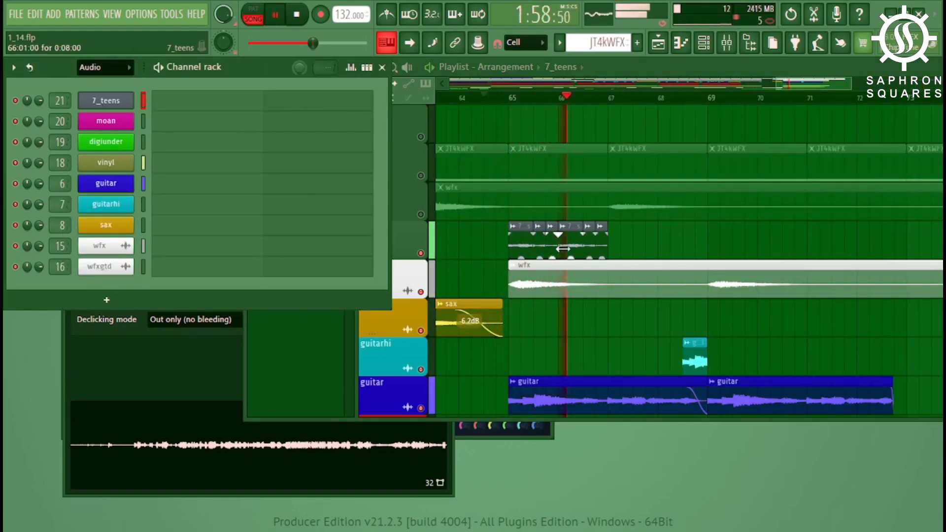
{"action": "key", "text": "space"}
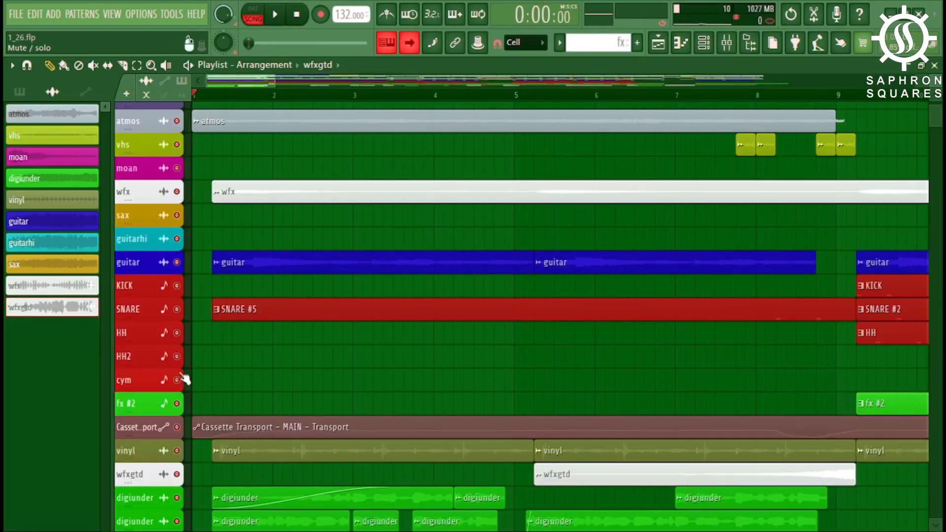
Step: Mute the lower digiunder track, and solo the atmos track to listen to it alone
{"action": "left_click", "coordinate": [176, 521]}
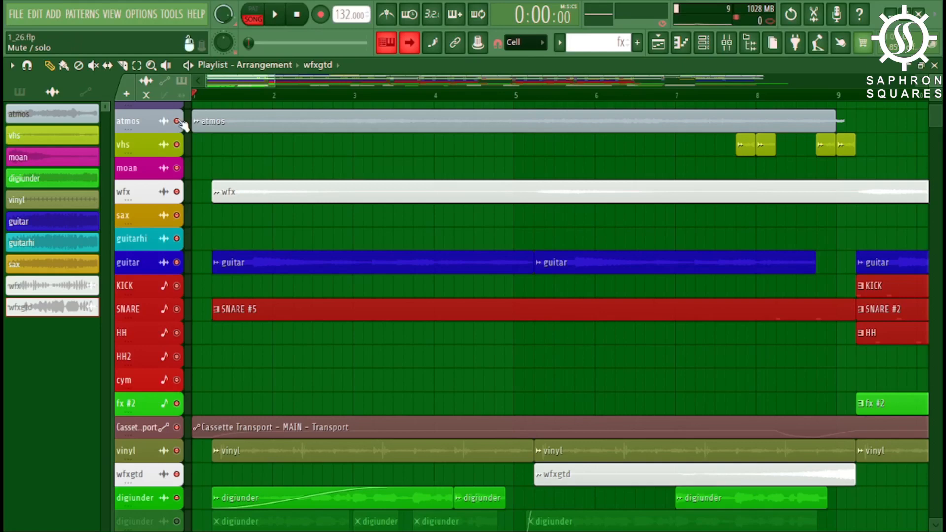
{"action": "right_click", "coordinate": [177, 122]}
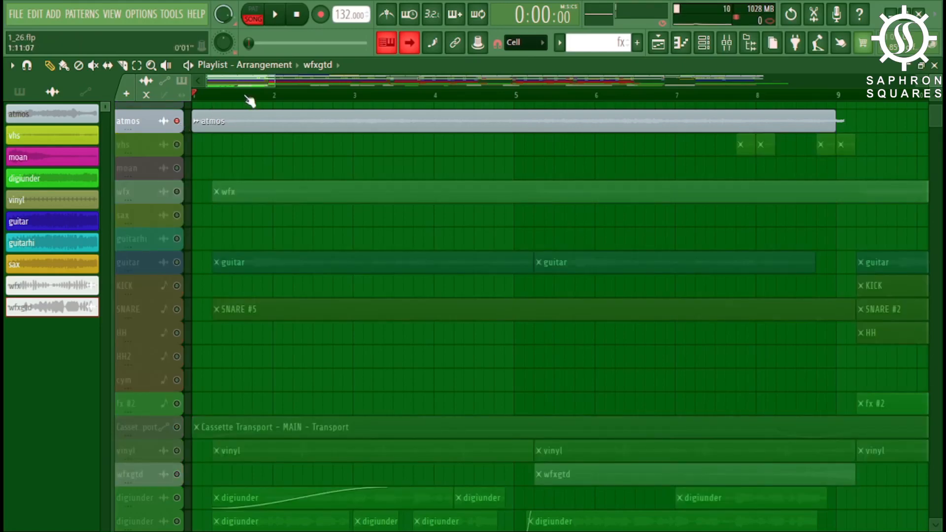
{"action": "key", "text": "space"}
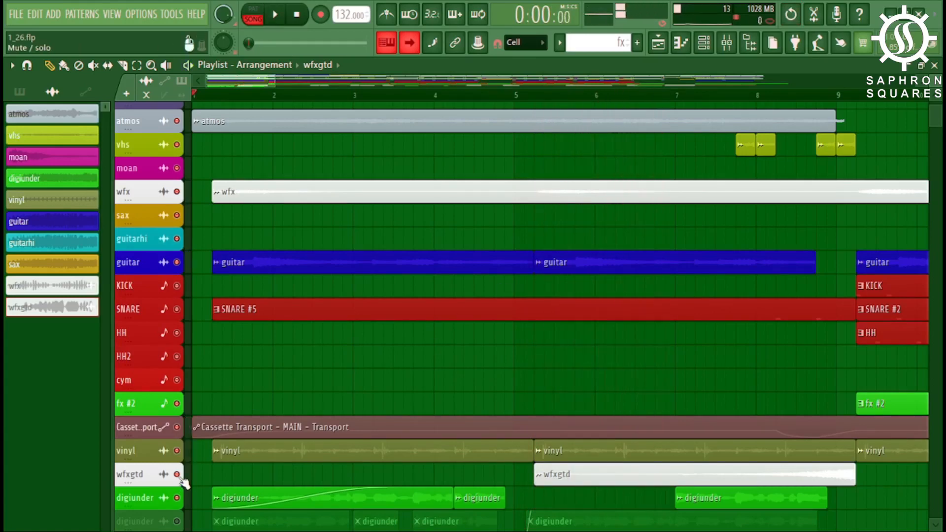
Step: Solo the wfxgtd track, listen to its riser leading up to bar 9, and restore all the tracks
{"action": "right_click", "coordinate": [179, 476]}
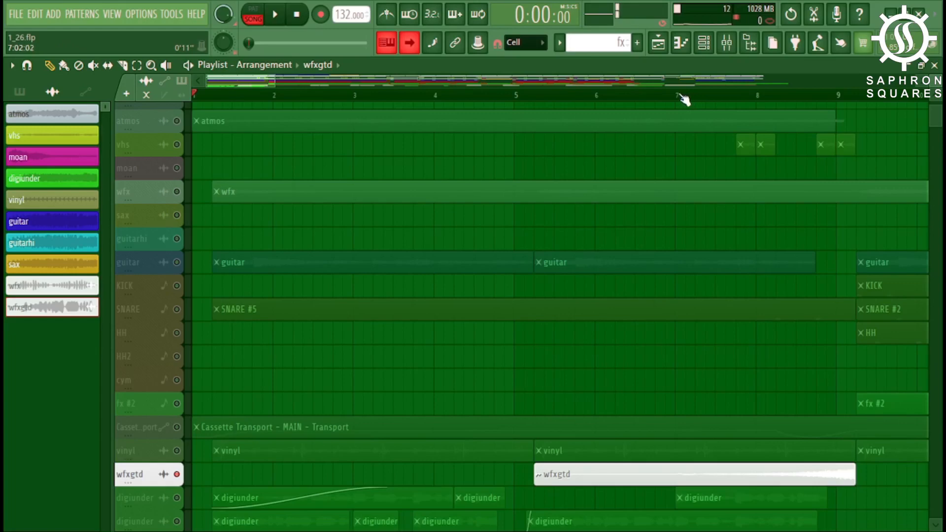
{"action": "key", "text": "space"}
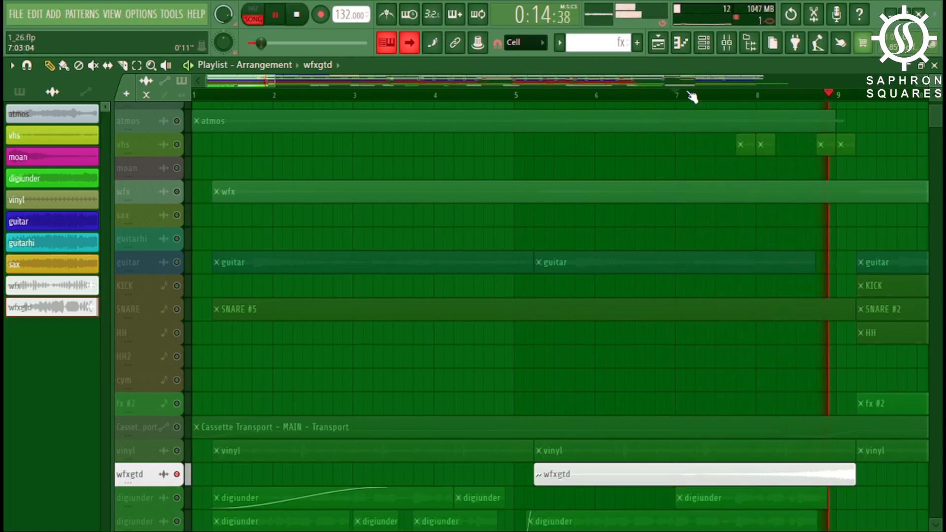
{"action": "key", "text": "space"}
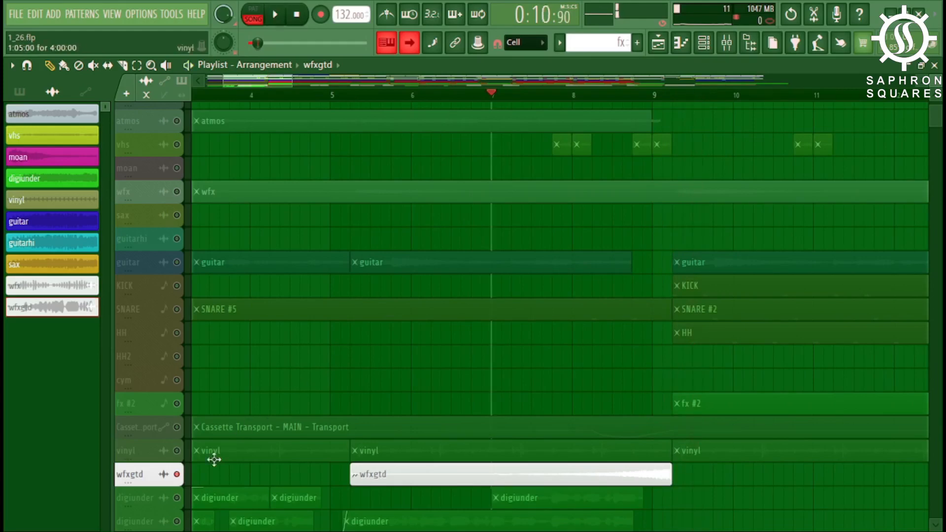
{"action": "right_click", "coordinate": [178, 477]}
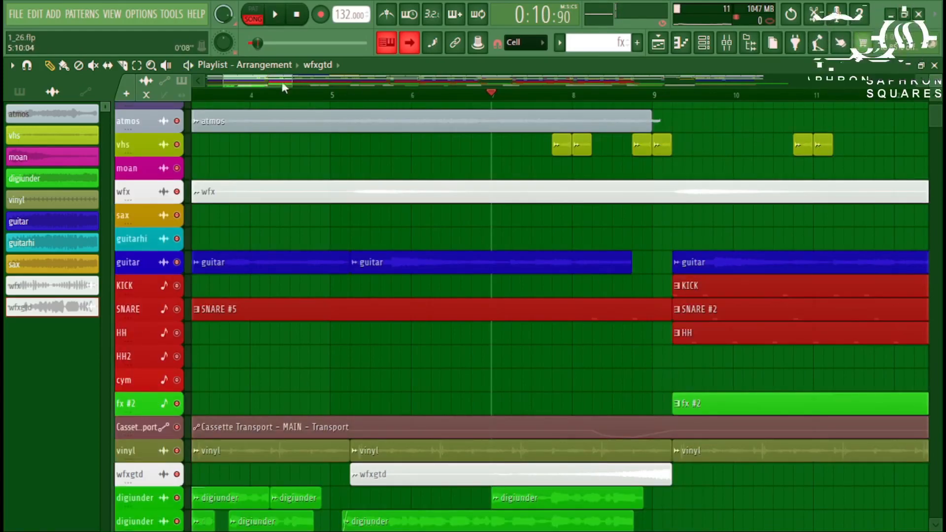
Step: Return to the beginning of the arrangement and play the full song with all tracks
{"action": "left_click_drag", "start_coordinate": [288, 80], "coordinate": [184, 79]}
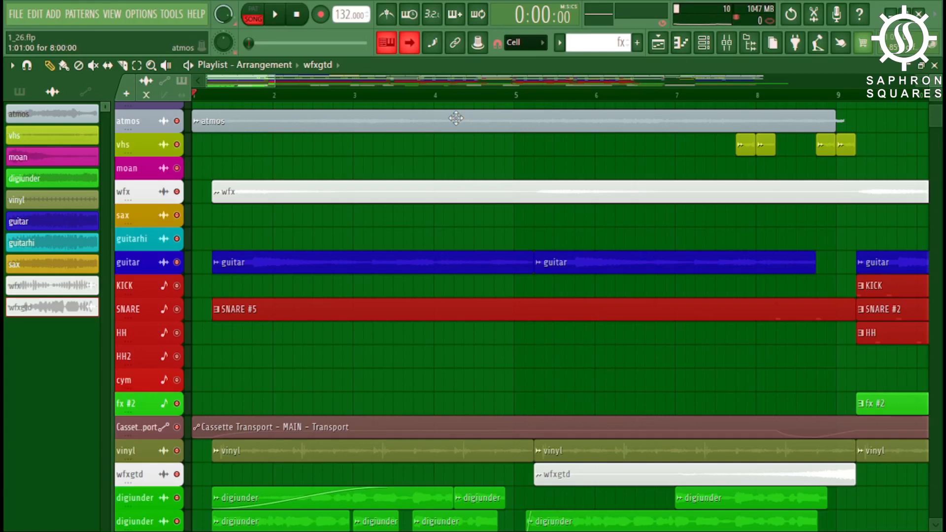
{"action": "left_click", "coordinate": [276, 15]}
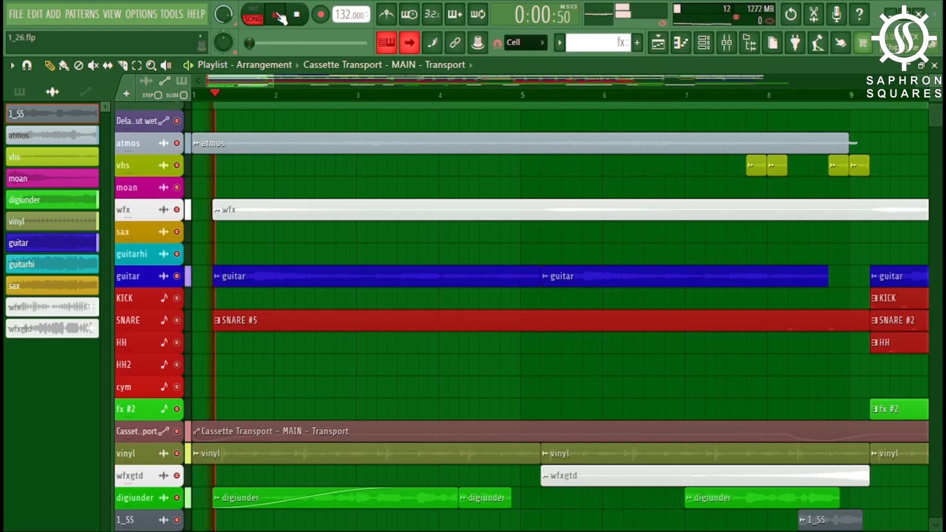